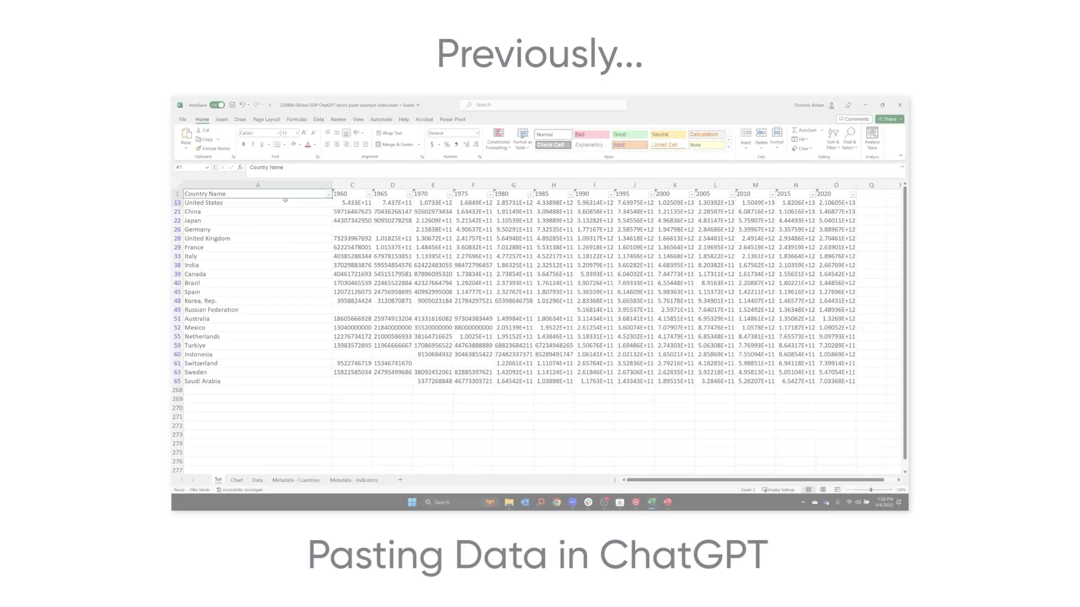
Copy the Excel GDP table and send it to ChatGPT with 'analyze this dataset and provide interesting insights:'
right_click(661, 243)
left_click(678, 268)
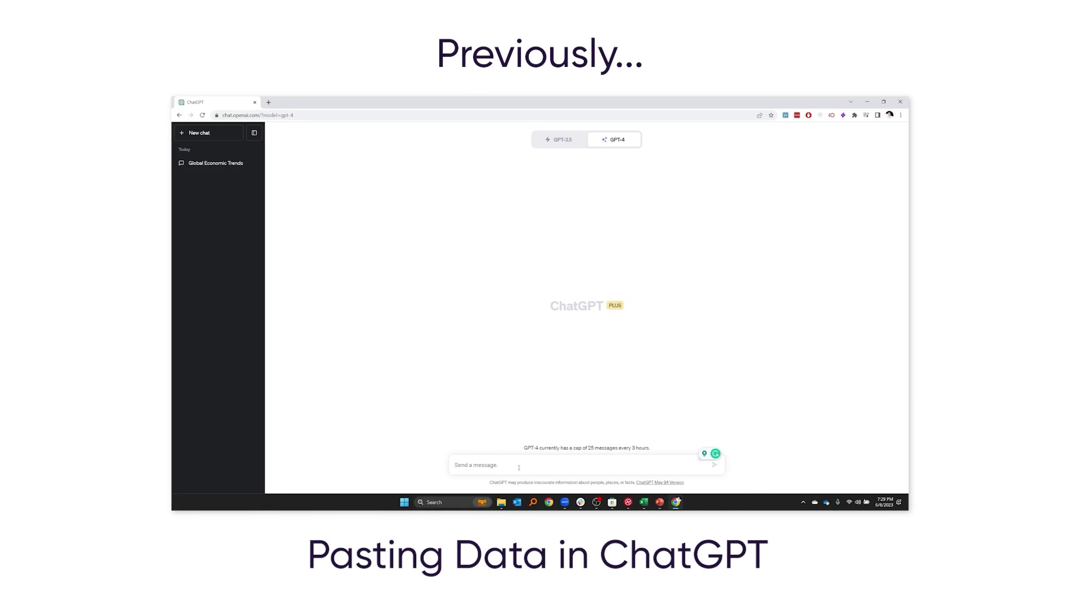
type("analyze this dataset and provide interesting insights:")
key("shift+Return")
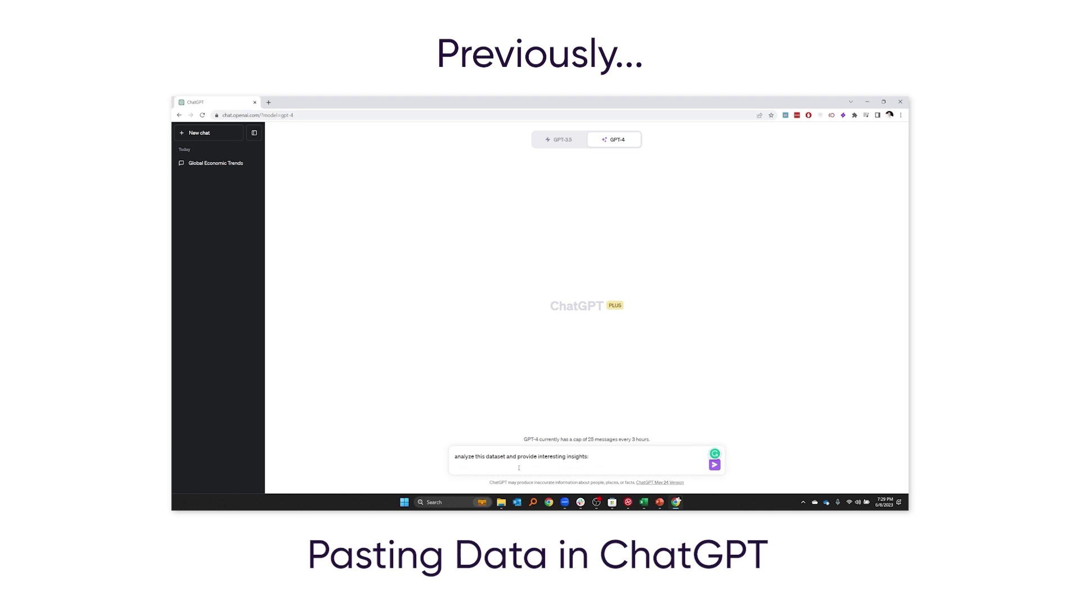
left_click(643, 502)
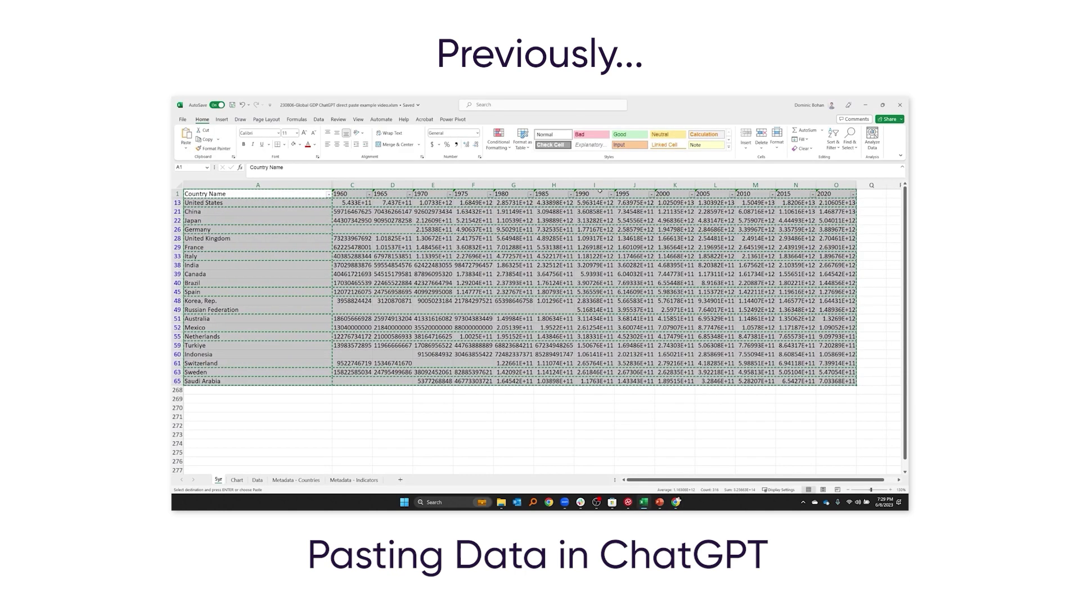
key("alt+Tab")
key("ctrl+v")
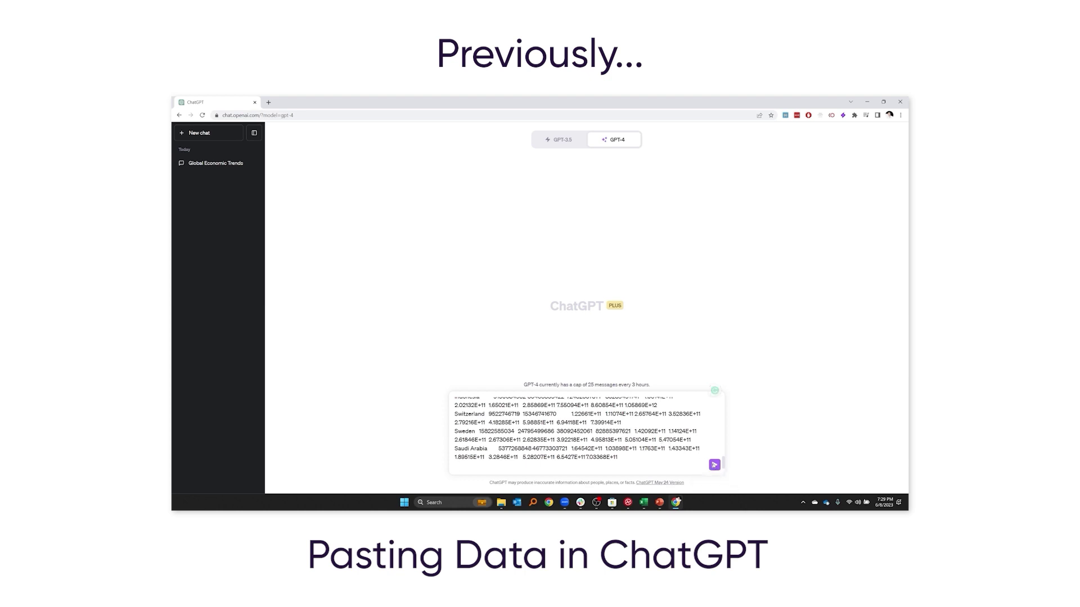
left_click(714, 465)
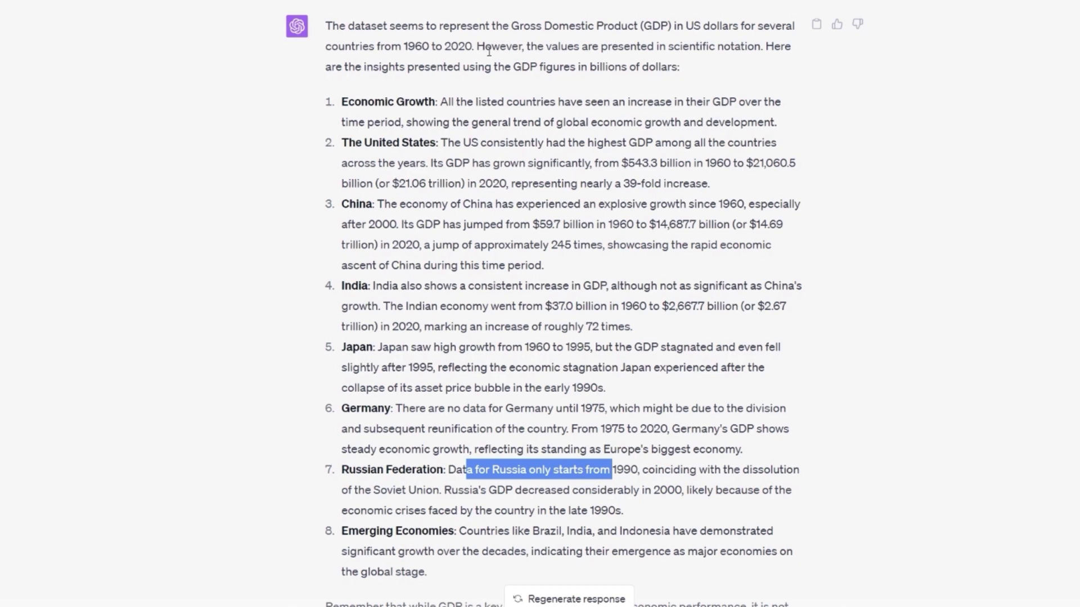
Scroll to the end of ChatGPT's eight-insight GDP reply and place the cursor in the message box
scroll(605, 394, "down", 3)
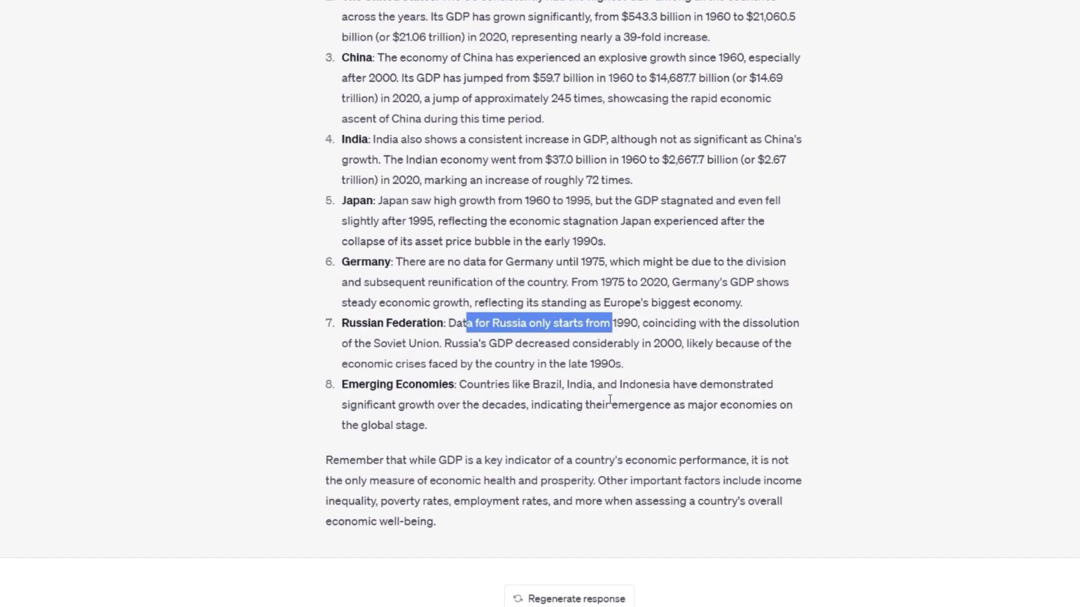
left_click(525, 562)
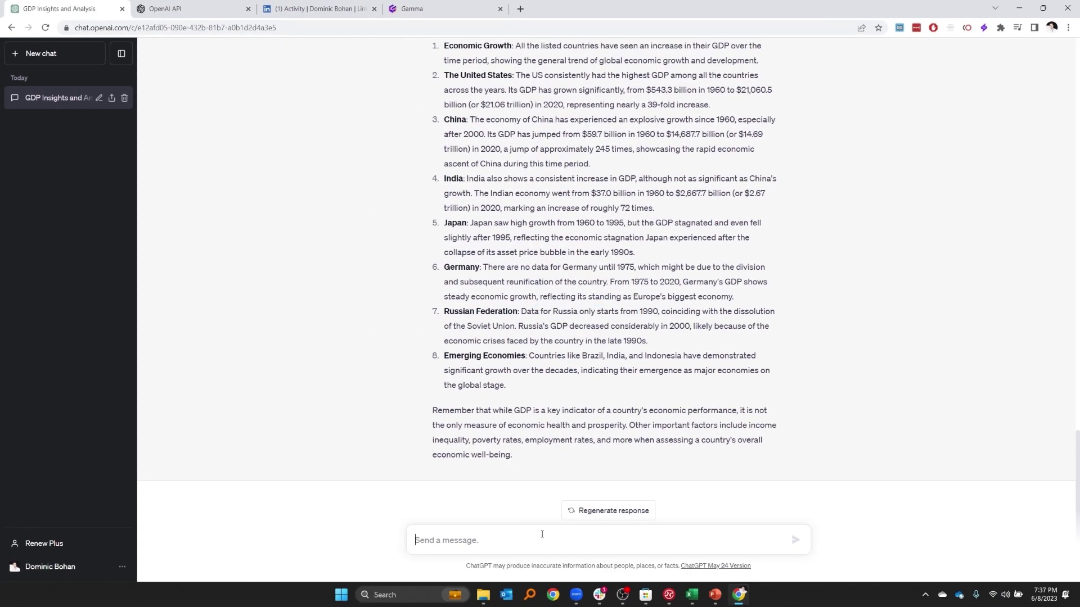
Send the prompt 'Weave these insights into a data story with an overarching theme that could be delivered as a presentation'
type("W")
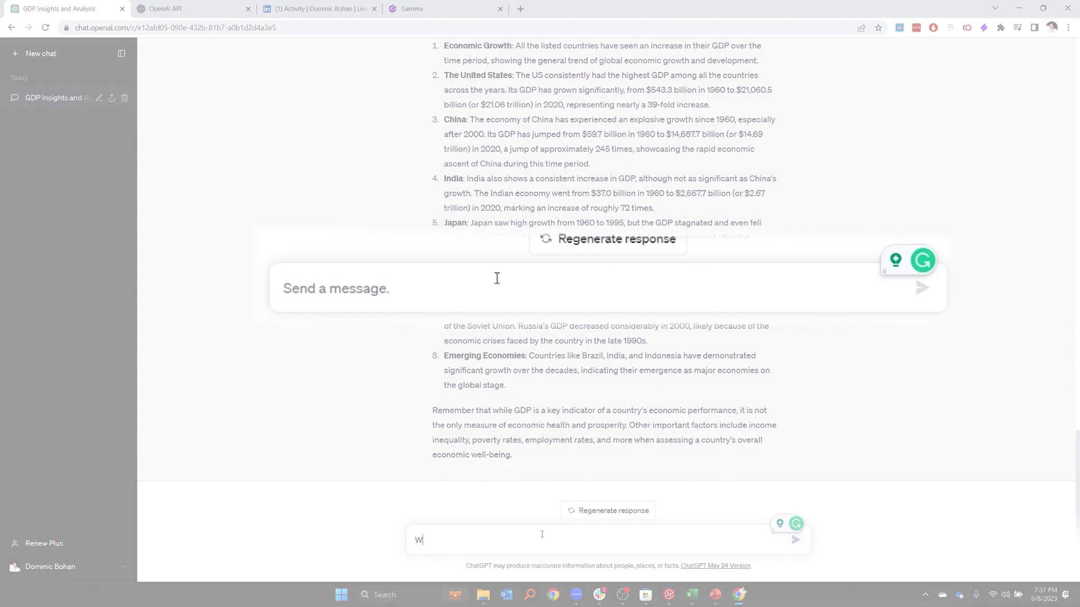
type("eave these i")
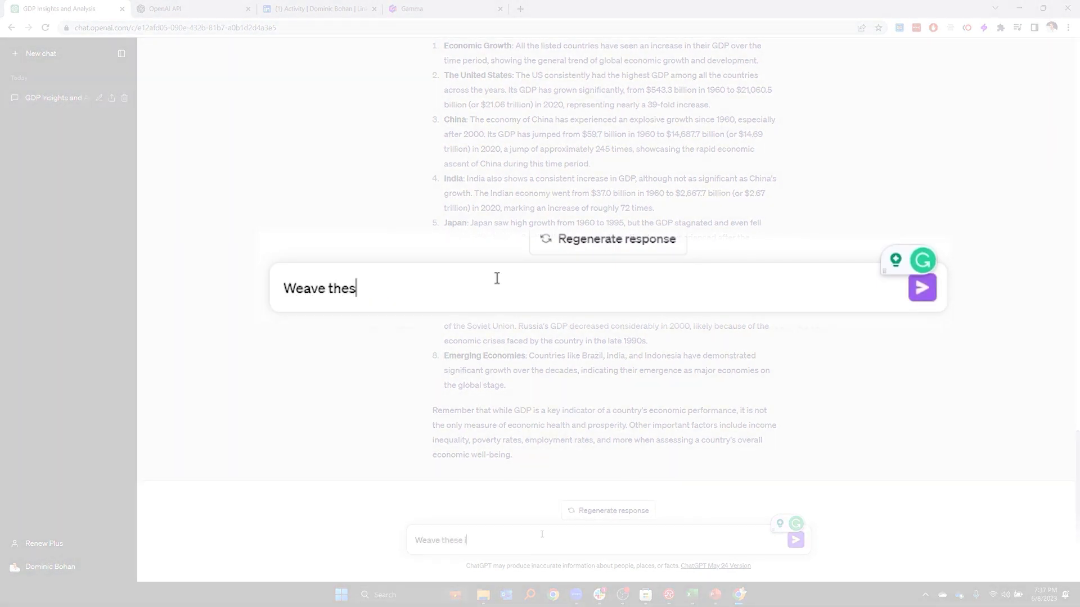
type("nsights into a")
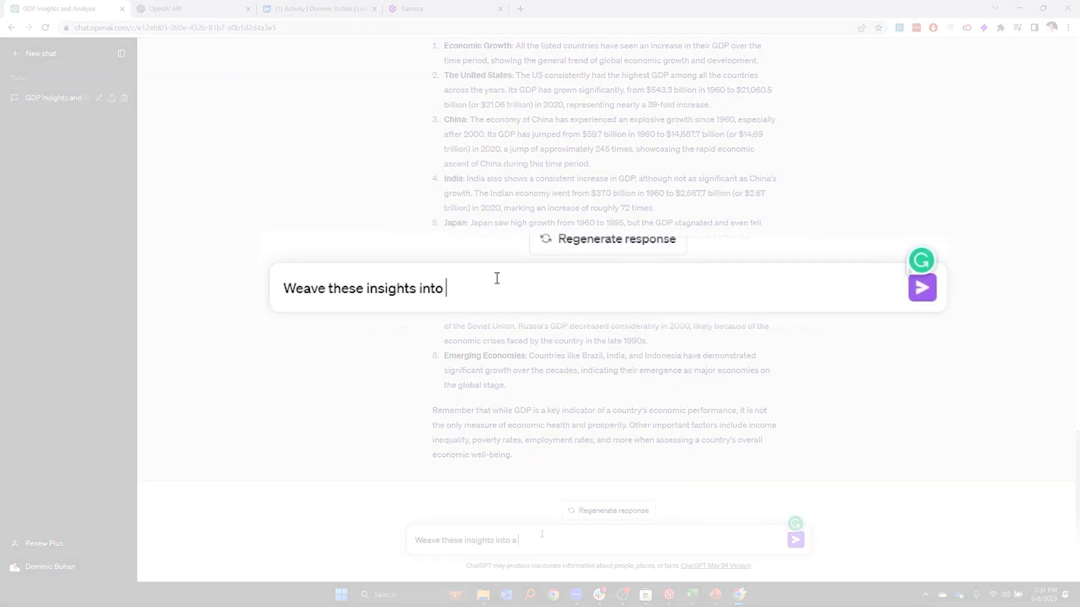
type(" data story with")
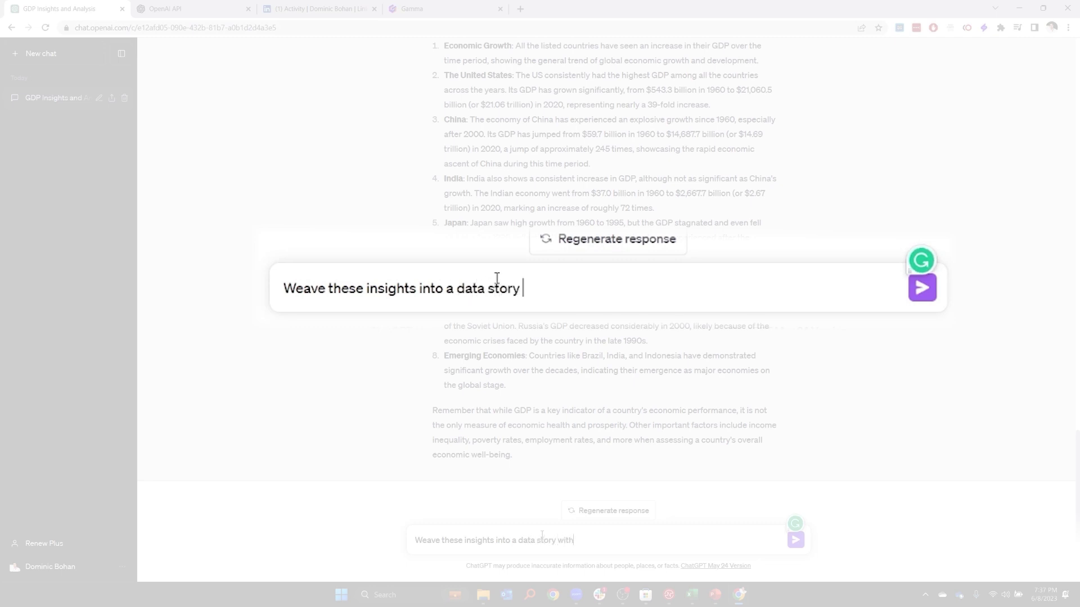
type(" an overarch")
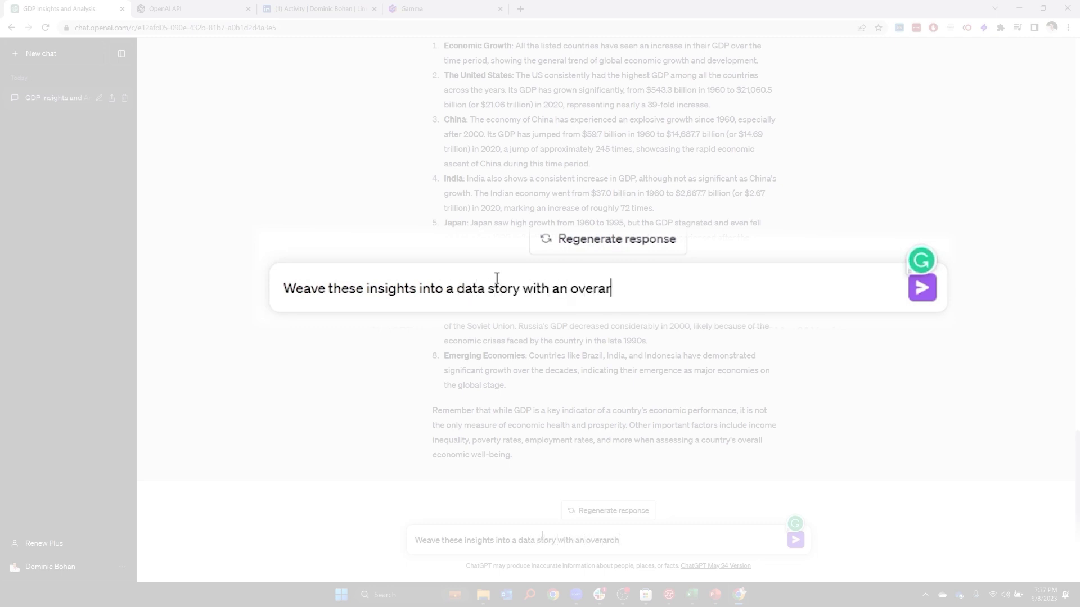
type("ing theme that cou")
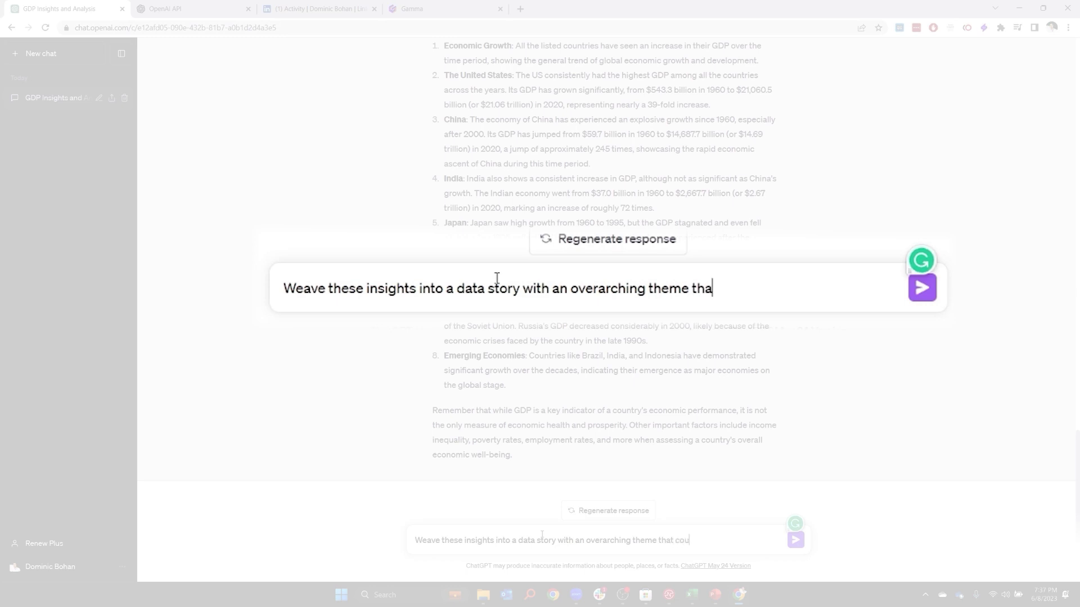
type("ld be coe")
key("BackSpace")
key("BackSpace")
key("BackSpace")
type("del")
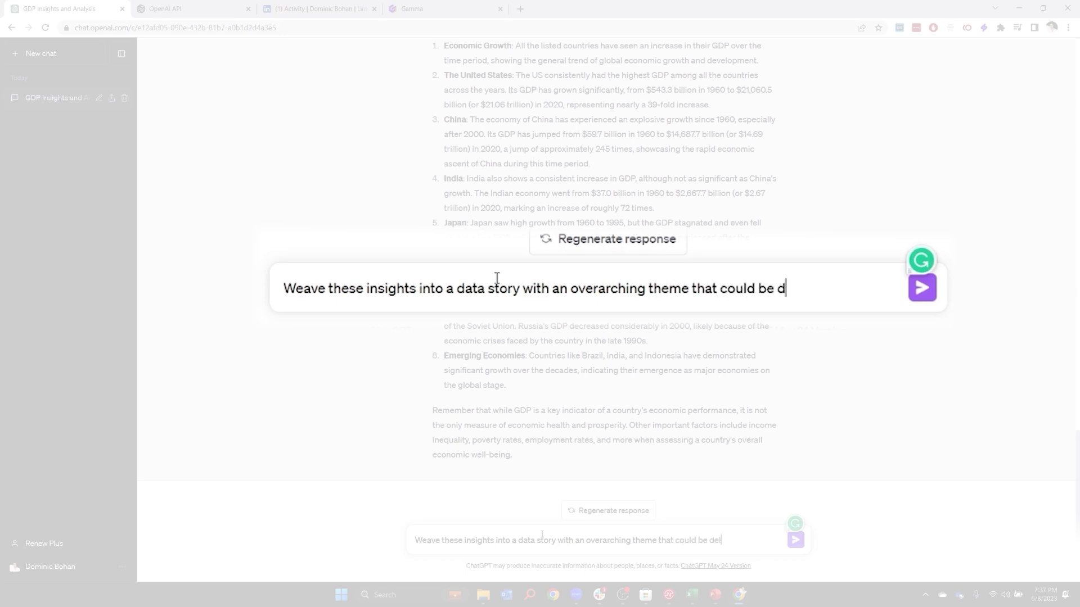
type("ivered as a prese")
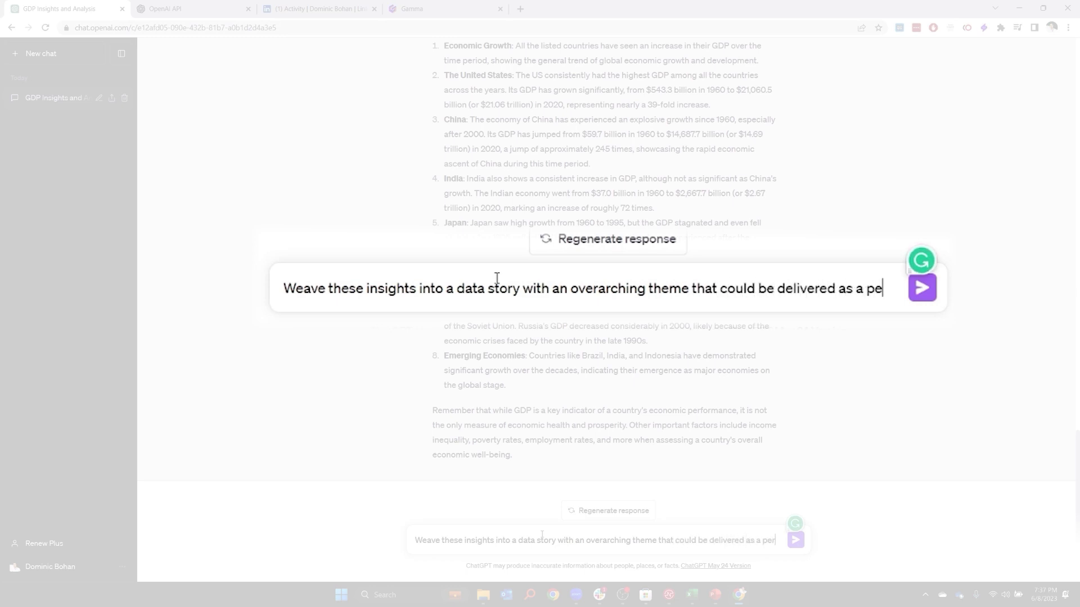
type("ntation")
key("Return")
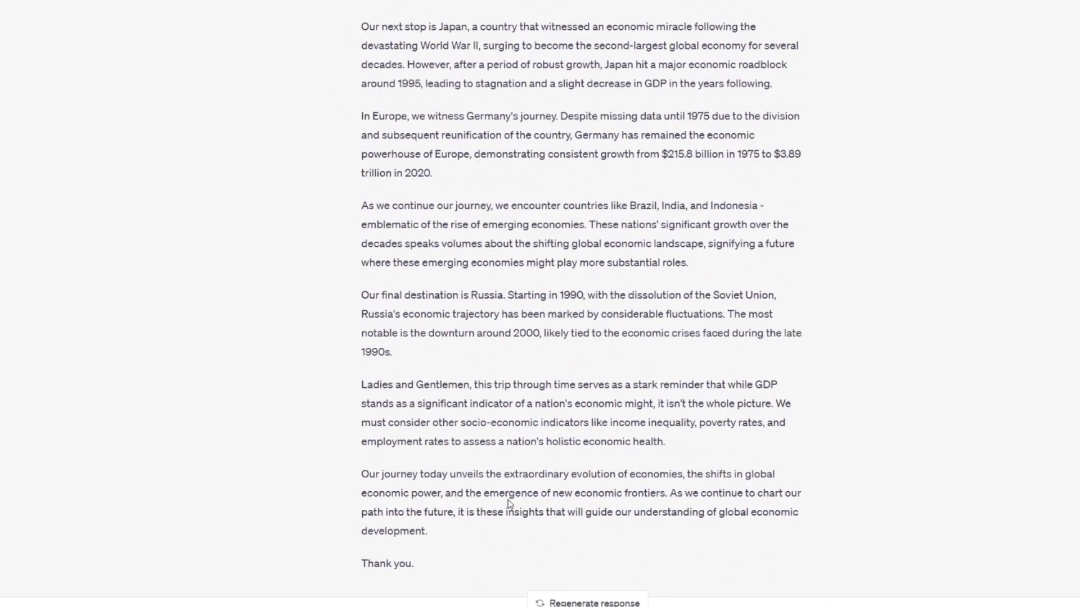
Switch to the Gamma browser tab showing the All decks library
left_click(307, 12)
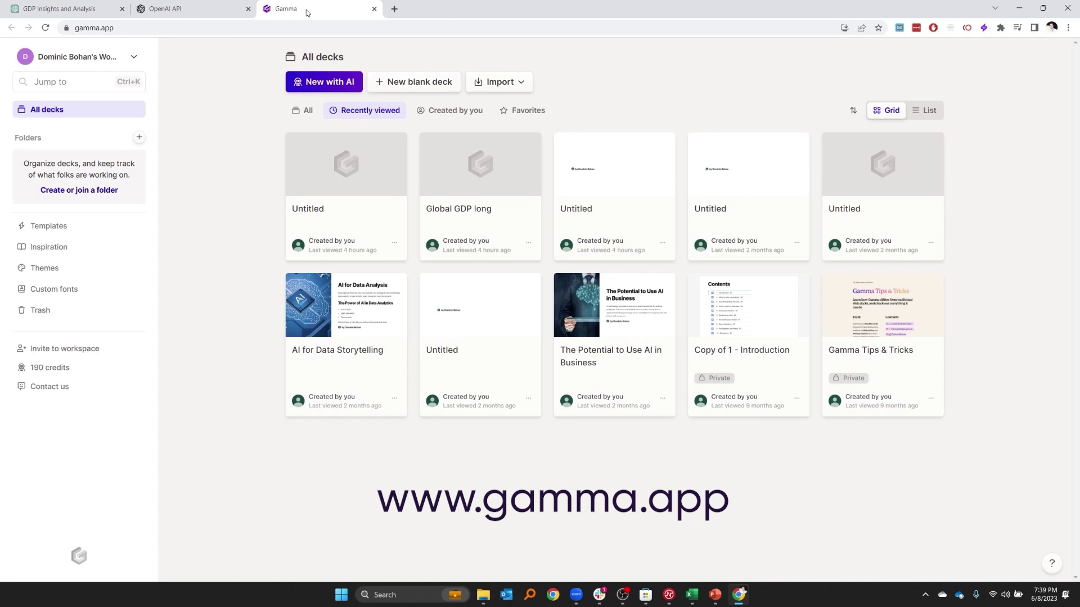
Start a Text to Deck from the pasted GDP story, with a longer length and Professional instructions
left_click(318, 91)
left_click(634, 225)
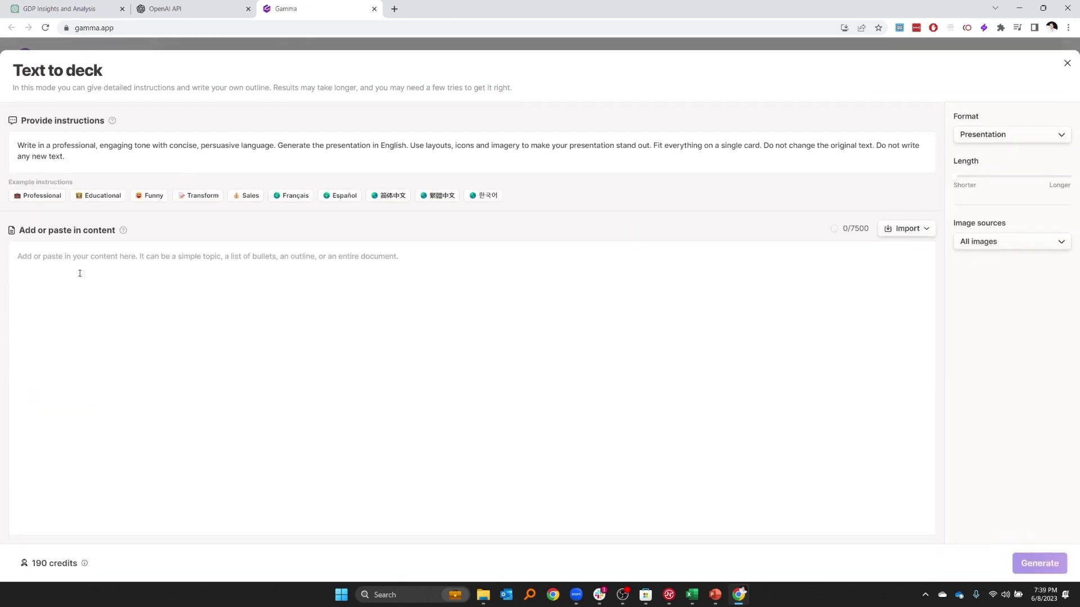
key("ctrl+v")
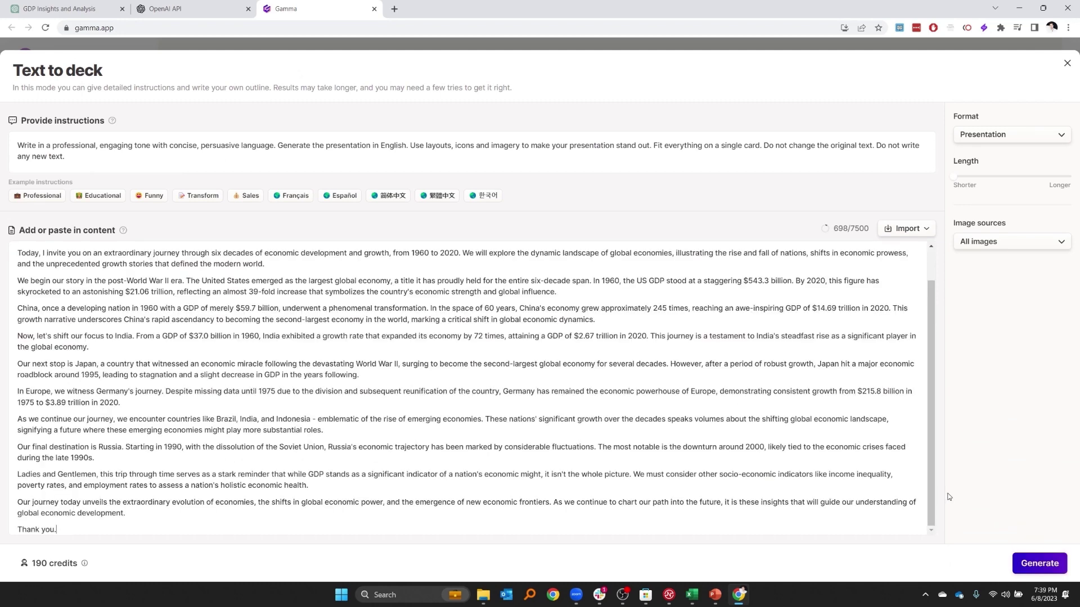
left_click_drag(954, 176, 1029, 186)
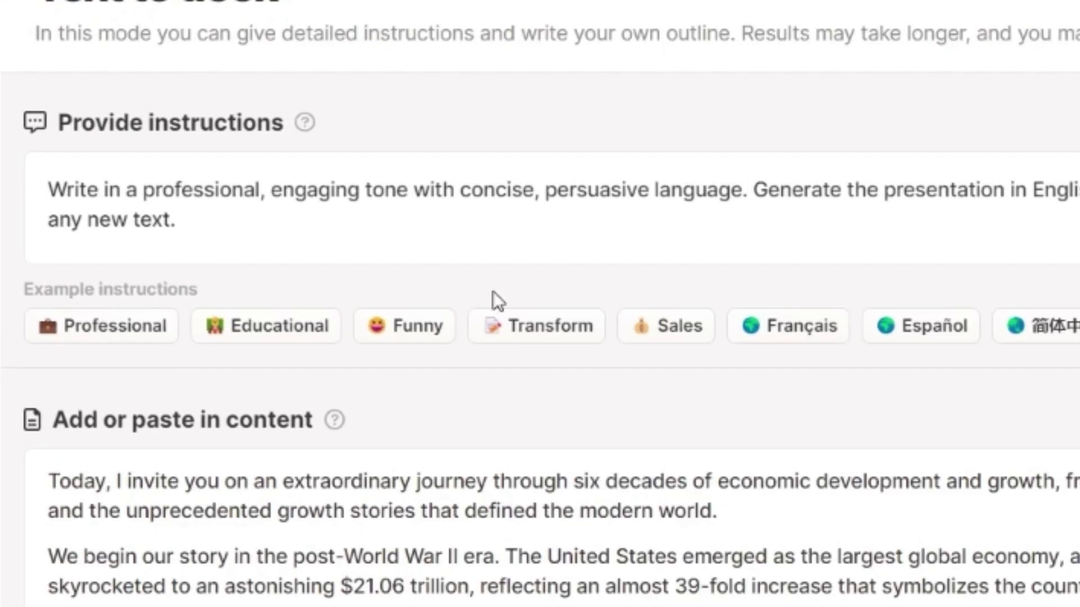
left_click(50, 199)
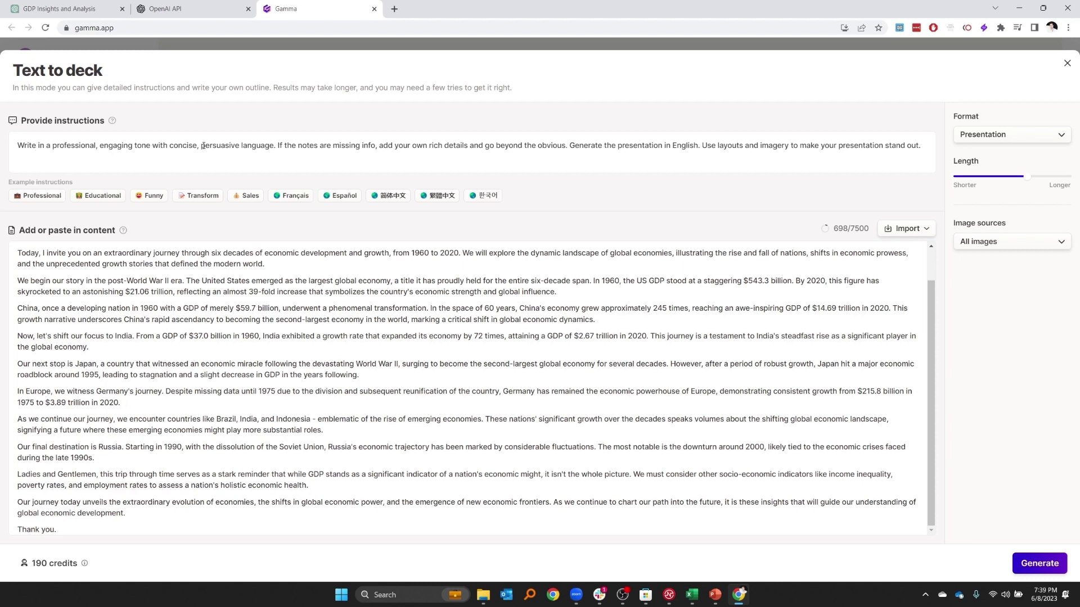
left_click(1034, 564)
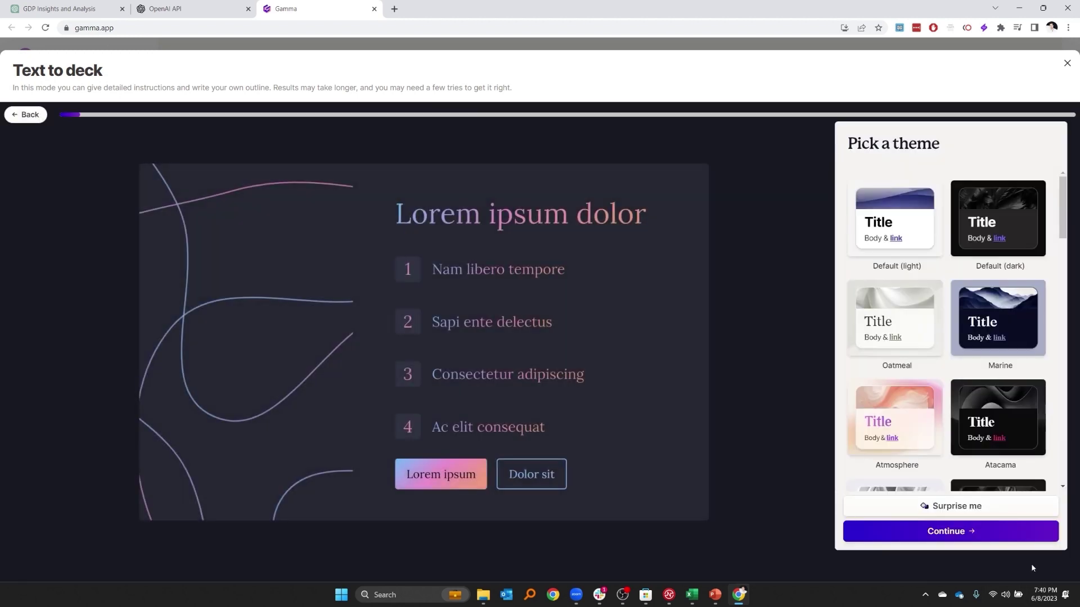
Confirm the picked theme so Gamma builds the GDP deck
left_click(969, 532)
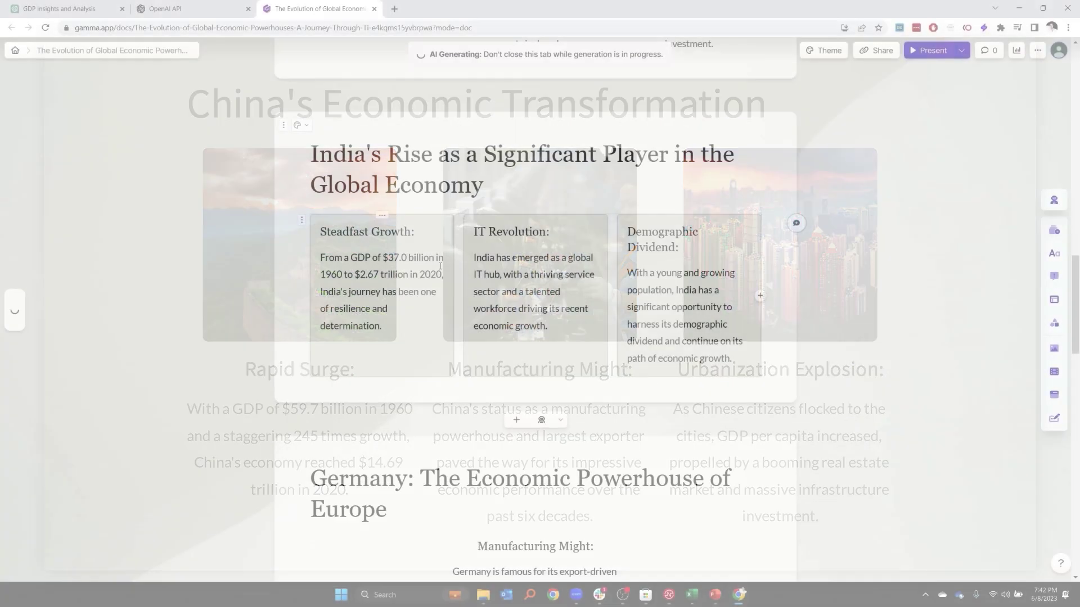
scroll(441, 266, "down", 3)
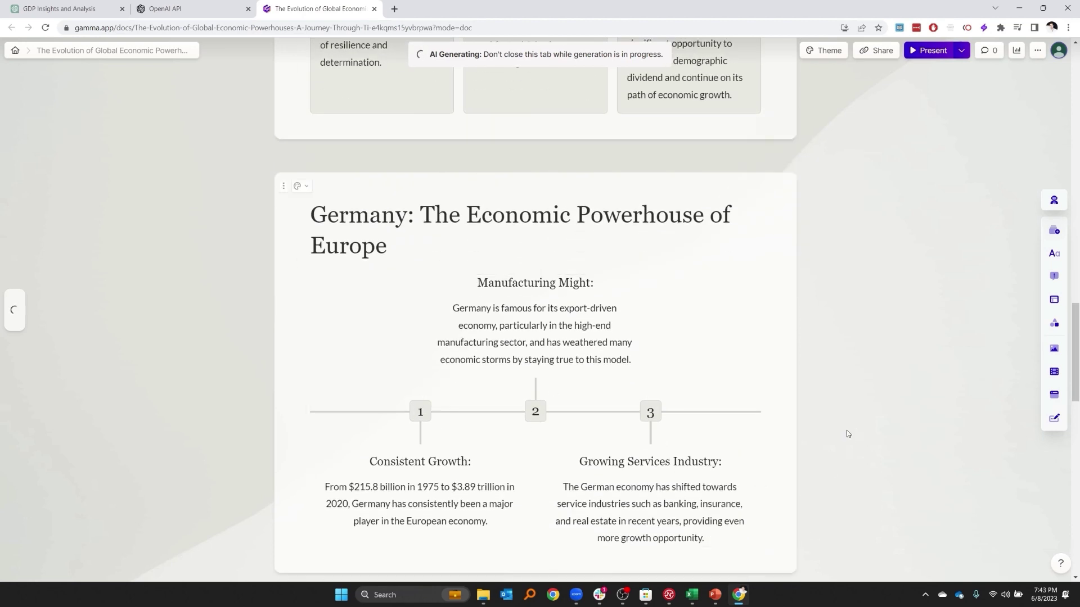
scroll(845, 433, "down", 3)
scroll(846, 432, "down", 4)
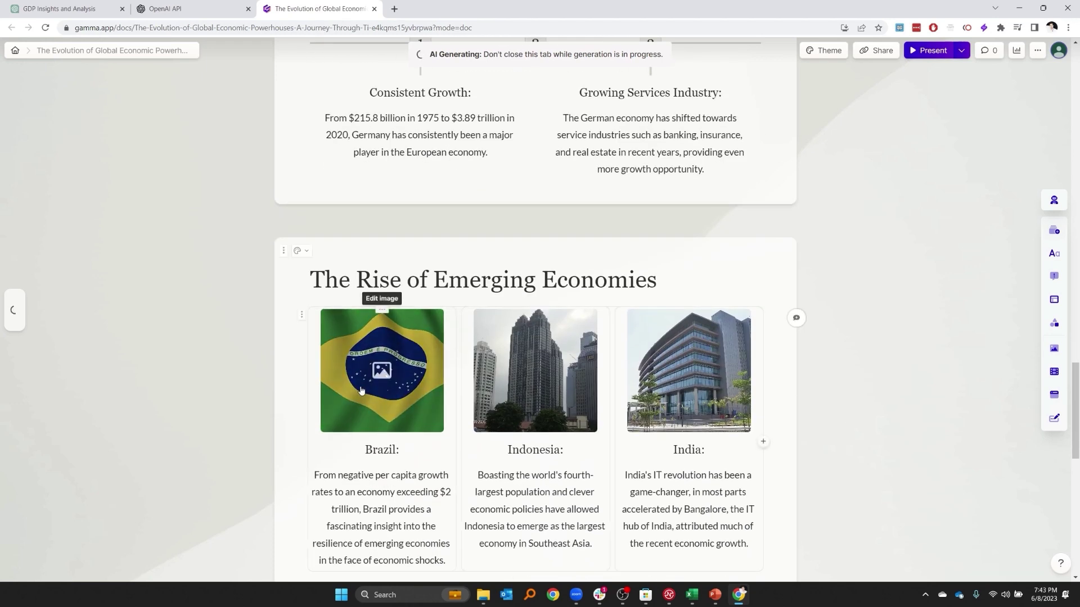
scroll(827, 403, "down", 4)
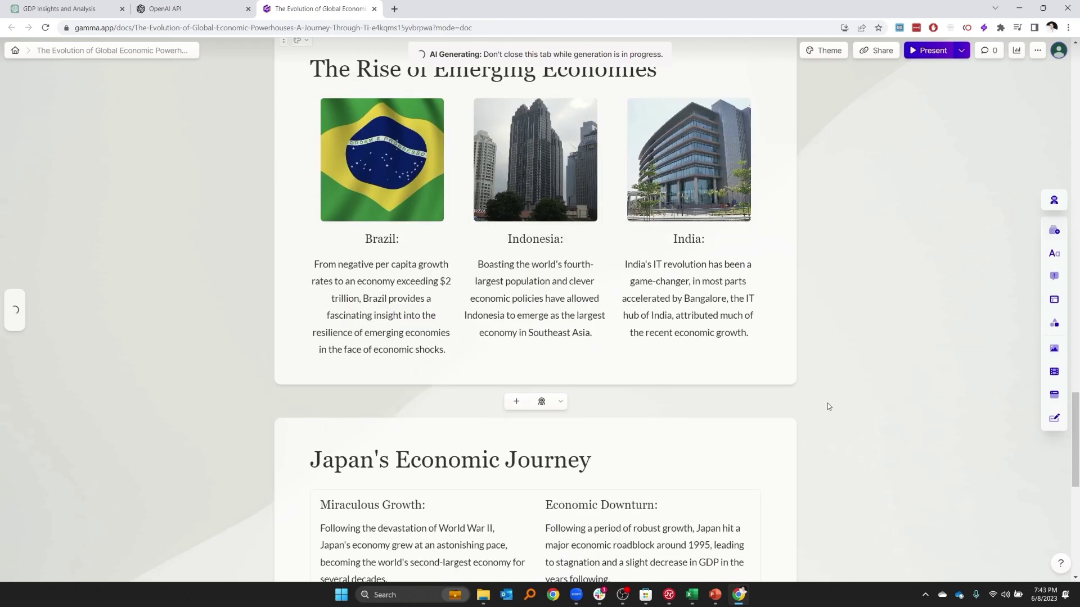